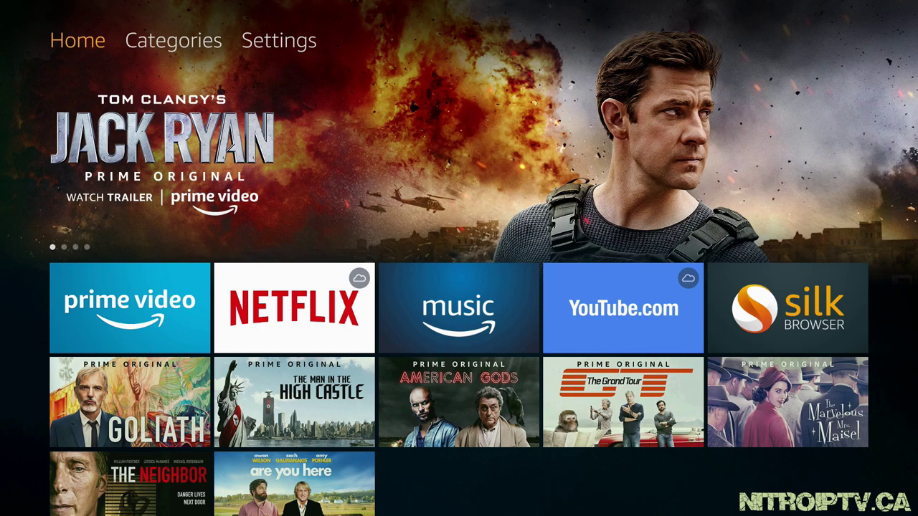
Open the Developer Options in the Fire TV's Device settings.
{"action": "key", "text": "Right"}
{"action": "key", "text": "Right"}
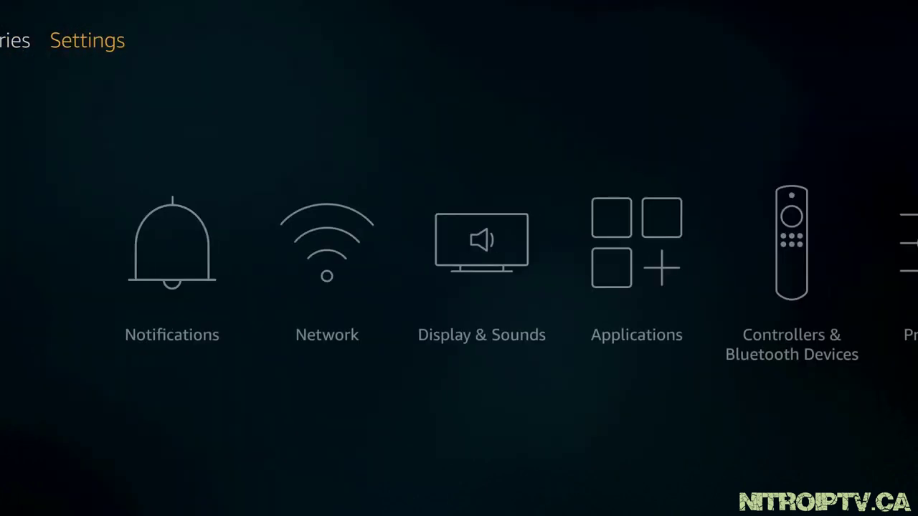
{"action": "key", "text": "Down"}
{"action": "key", "text": "Right"}
{"action": "key", "text": "Right"}
{"action": "key", "text": "Right"}
{"action": "key", "text": "Right"}
{"action": "key", "text": "Right"}
{"action": "key", "text": "Right"}
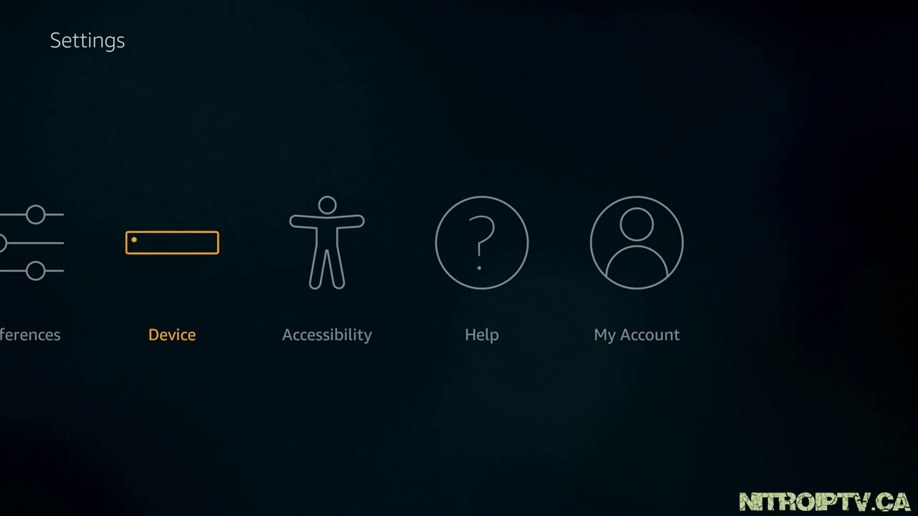
{"action": "key", "text": "Return"}
{"action": "key", "text": "Down"}
{"action": "key", "text": "Return"}
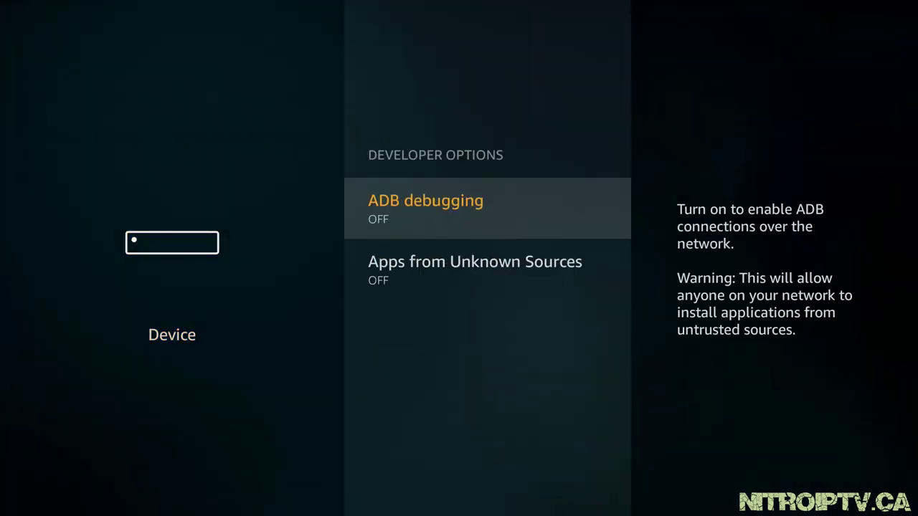
Turn on Apps from Unknown Sources in Developer Options, accept the warning, and leave the device settings.
{"action": "key", "text": "Down"}
{"action": "key", "text": "Return"}
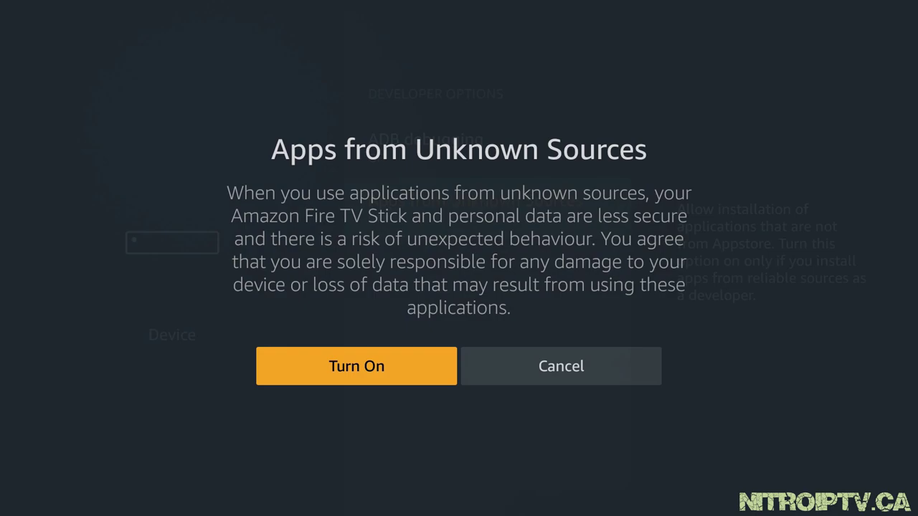
{"action": "key", "text": "Return"}
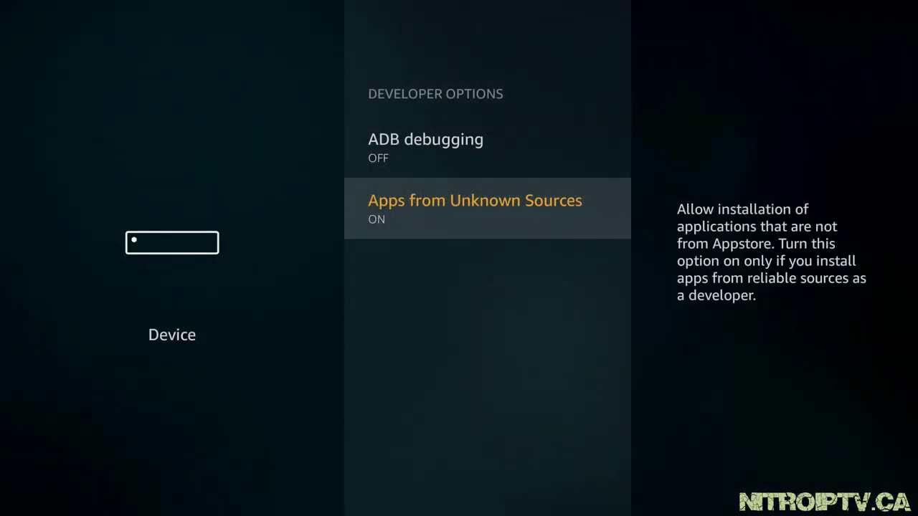
{"action": "key", "text": "Escape"}
{"action": "key", "text": "Escape"}
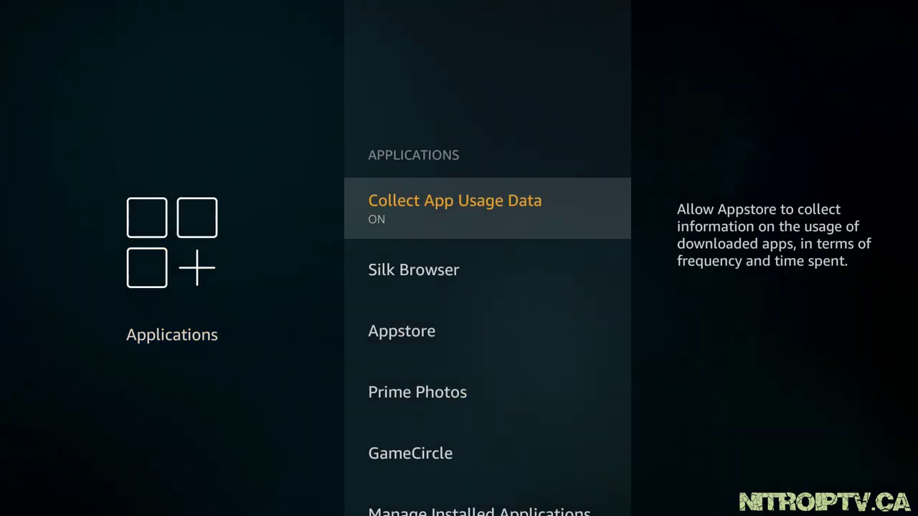
Toggle Collect App Usage Data in the Applications settings and leave that page.
{"action": "key", "text": "Return"}
{"action": "key", "text": "Return"}
{"action": "key", "text": "Escape"}
Browse the app categories and open Utility to reach the Downloader app.
{"action": "key", "text": "Left"}
{"action": "key", "text": "Left"}
{"action": "key", "text": "Left"}
{"action": "key", "text": "Up"}
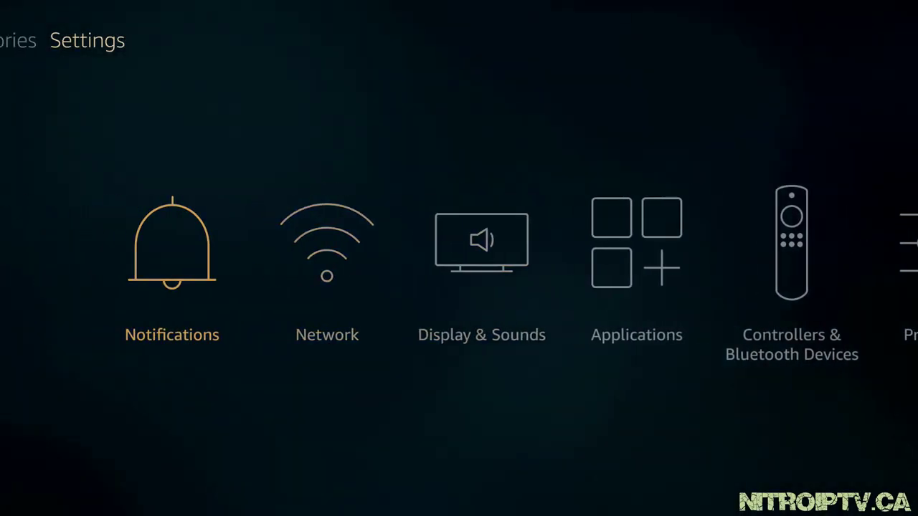
{"action": "key", "text": "Left"}
{"action": "key", "text": "Left"}
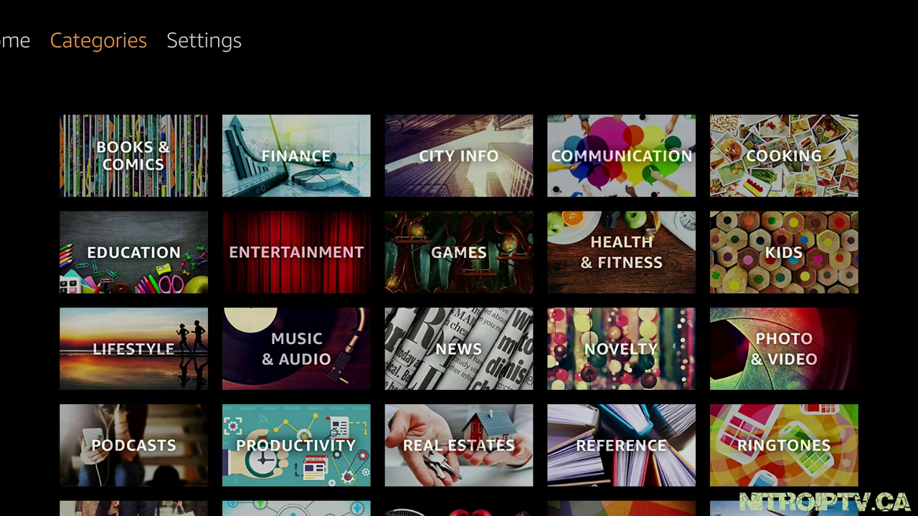
{"action": "key", "text": "Down"}
{"action": "key", "text": "Down"}
{"action": "key", "text": "Down"}
{"action": "key", "text": "Down"}
{"action": "key", "text": "Down"}
{"action": "key", "text": "Down"}
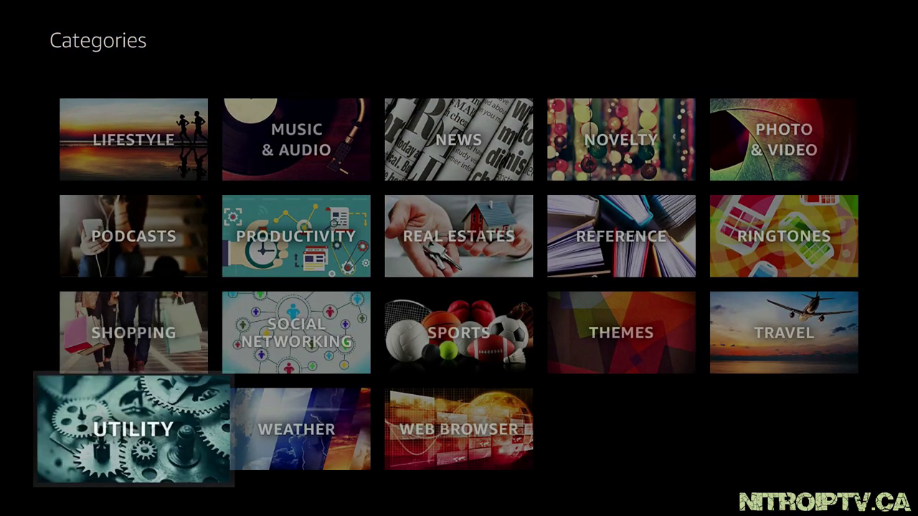
{"action": "key", "text": "Return"}
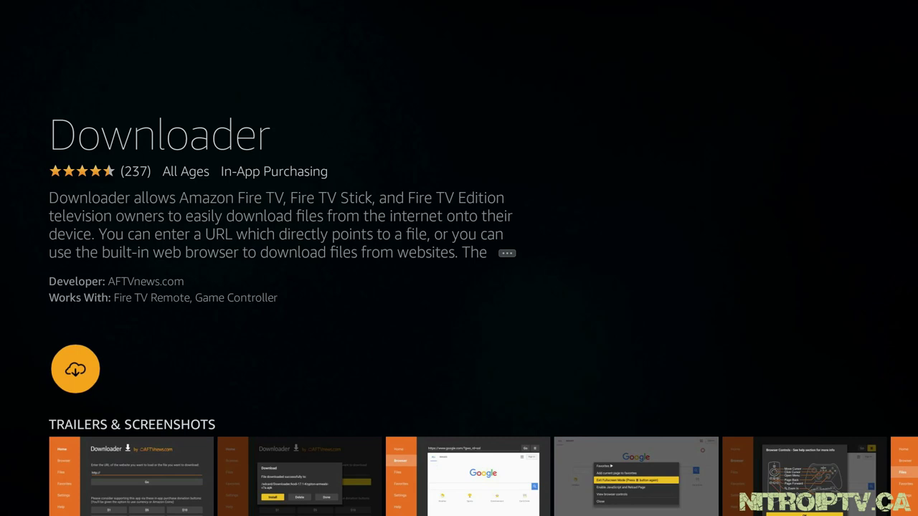
Install the Downloader app and launch it, dismissing its update notes.
{"action": "key", "text": "Return"}
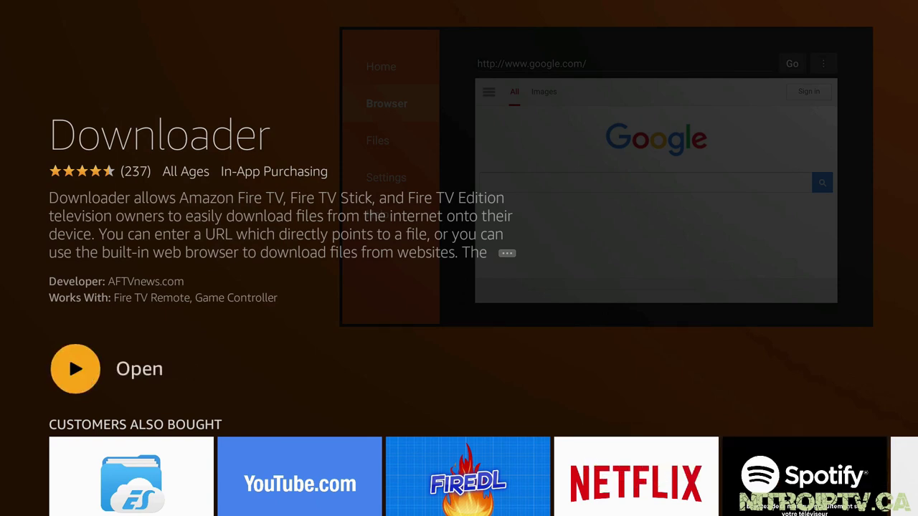
{"action": "key", "text": "Return"}
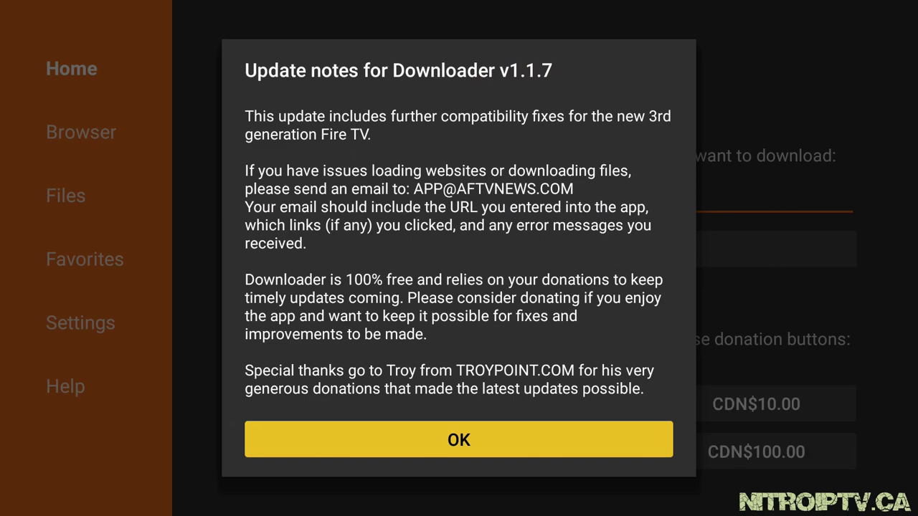
{"action": "key", "text": "Return"}
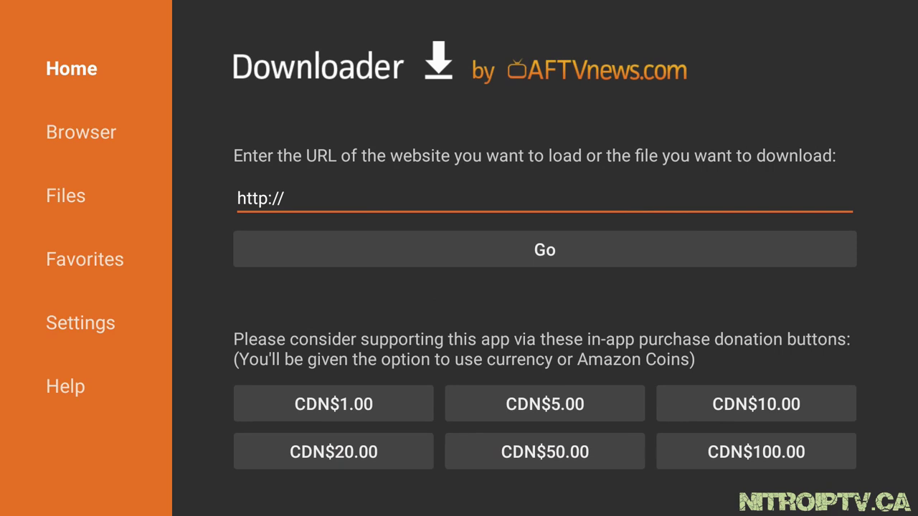
Enable JavaScript for the built-in web browser in Downloader's settings.
{"action": "key", "text": "Left"}
{"action": "key", "text": "Left"}
{"action": "key", "text": "Left"}
{"action": "key", "text": "Left"}
{"action": "key", "text": "Left"}
{"action": "key", "text": "Left"}
{"action": "key", "text": "Left"}
{"action": "key", "text": "Left"}
{"action": "key", "text": "Down"}
{"action": "key", "text": "Down"}
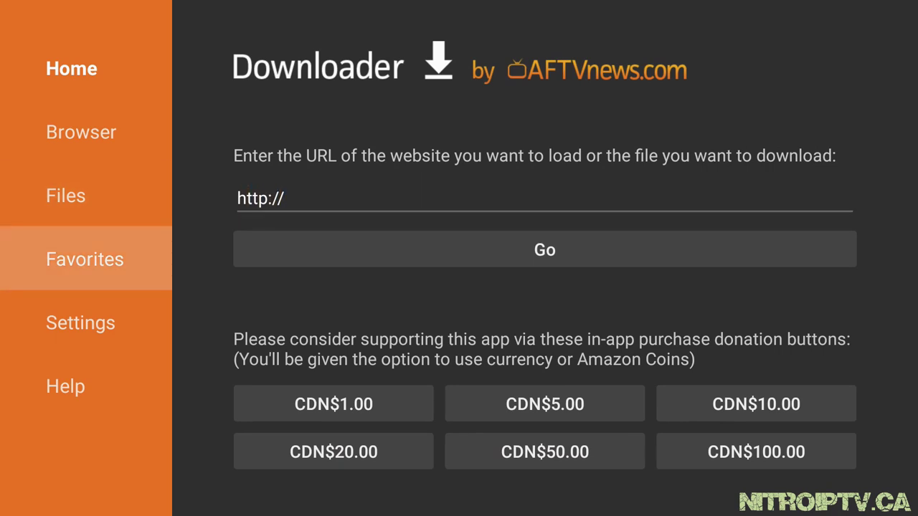
{"action": "key", "text": "Return"}
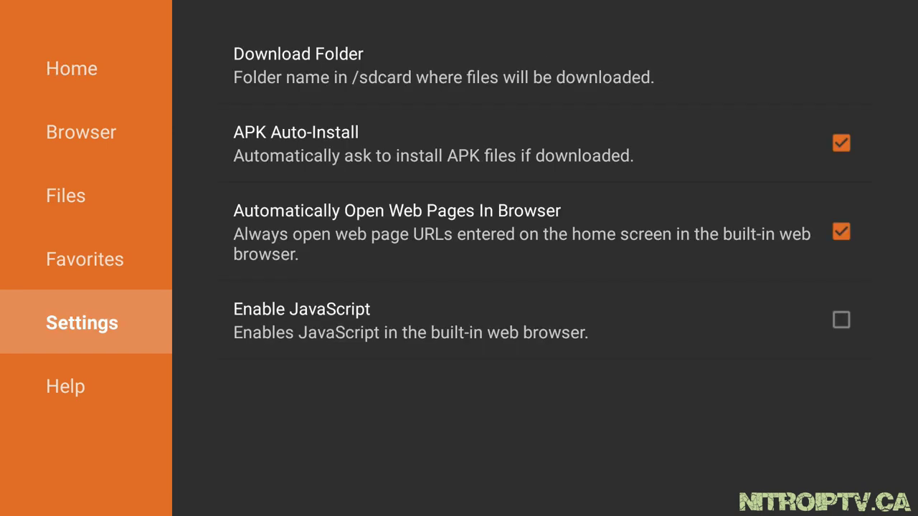
{"action": "key", "text": "Right"}
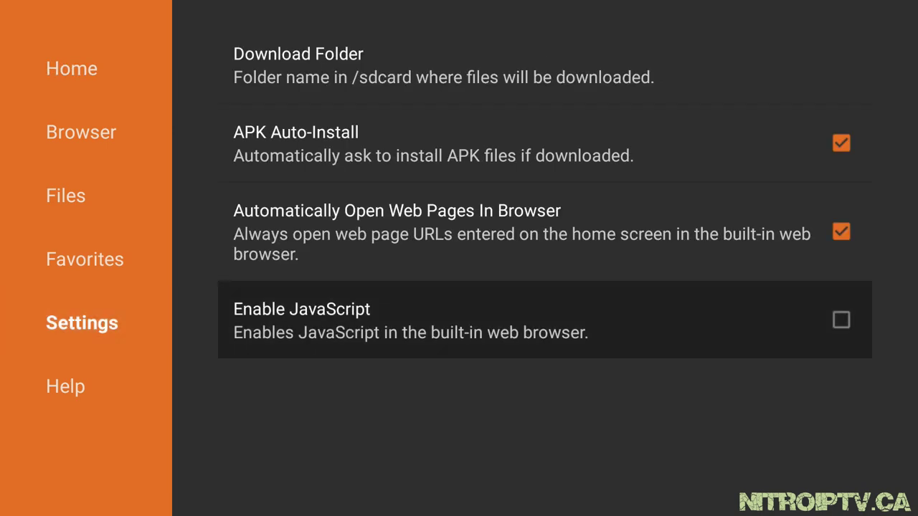
{"action": "key", "text": "Return"}
Return to Downloader's Home page and open the website URL field for editing.
{"action": "key", "text": "Right"}
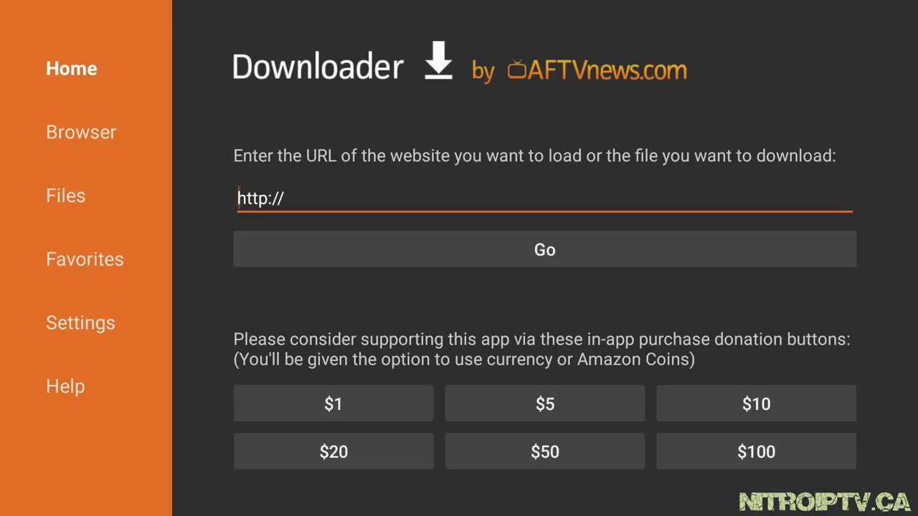
{"action": "key", "text": "Right"}
{"action": "key", "text": "Right"}
{"action": "key", "text": "Right"}
{"action": "key", "text": "Right"}
{"action": "key", "text": "Right"}
{"action": "key", "text": "Right"}
{"action": "key", "text": "Right"}
{"action": "key", "text": "Return"}
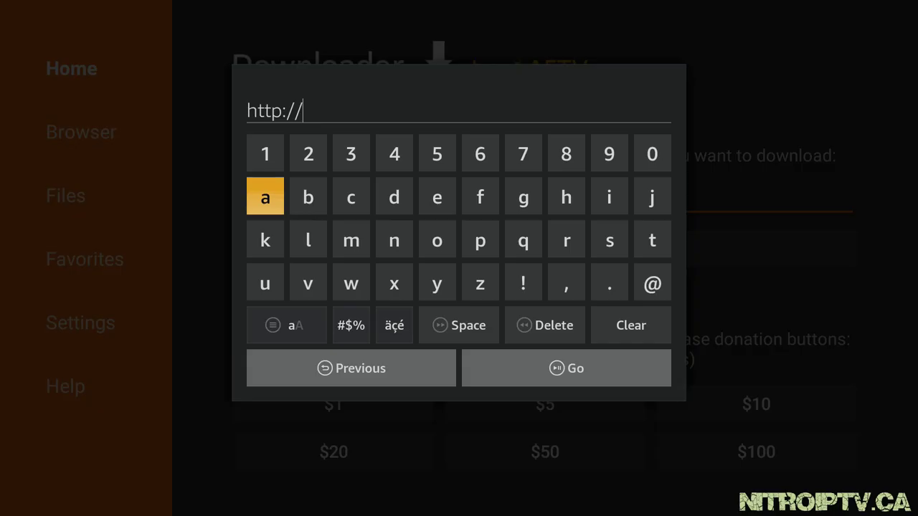
{"action": "key", "text": "Down"}
{"action": "key", "text": "Up"}
{"action": "key", "text": "Right"}
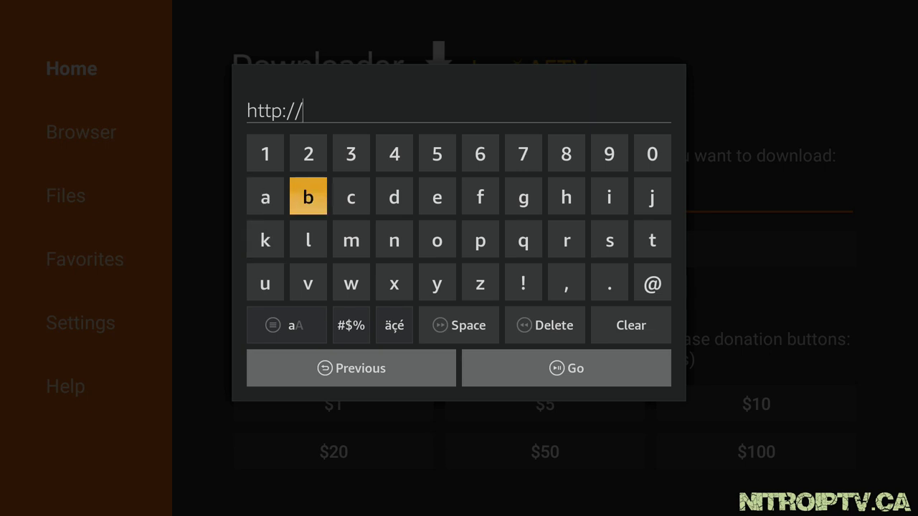
{"action": "key", "text": "Return"}
{"action": "key", "text": "Down"}
{"action": "key", "text": "Right"}
{"action": "key", "text": "Right"}
{"action": "key", "text": "Right"}
{"action": "key", "text": "Right"}
{"action": "key", "text": "Right"}
{"action": "key", "text": "Right"}
{"action": "key", "text": "Right"}
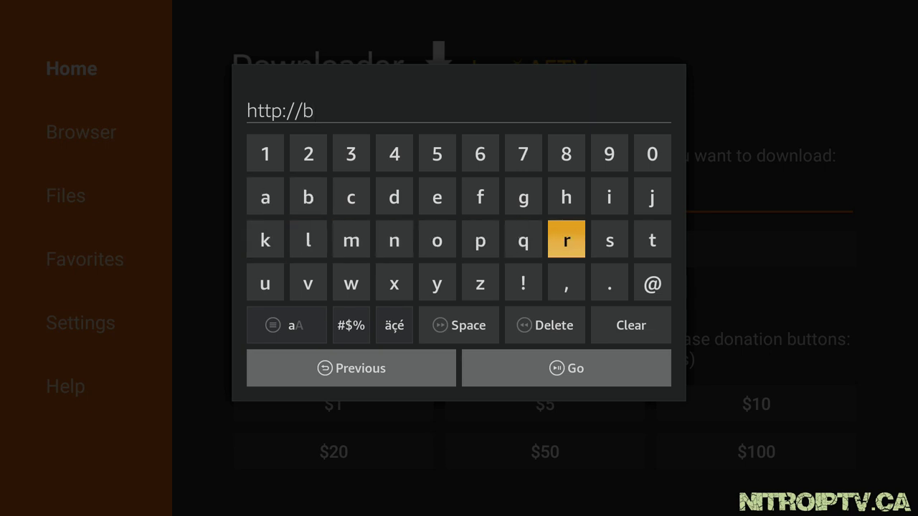
{"action": "key", "text": "Return"}
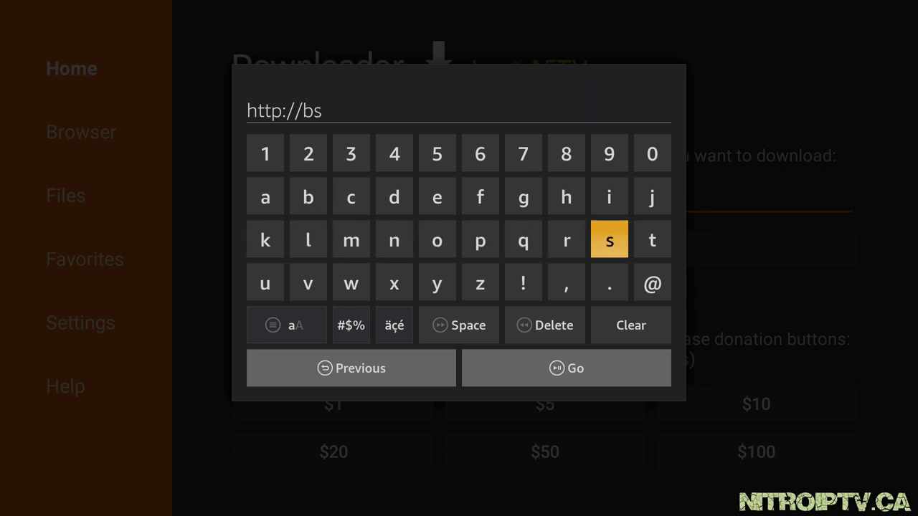
{"action": "key", "text": "BackSpace"}
{"action": "key", "text": "Up"}
{"action": "key", "text": "Return"}
{"action": "key", "text": "Down"}
{"action": "key", "text": "Right"}
{"action": "key", "text": "Return"}
{"action": "key", "text": "Down"}
{"action": "key", "text": "Left"}
{"action": "key", "text": "Return"}
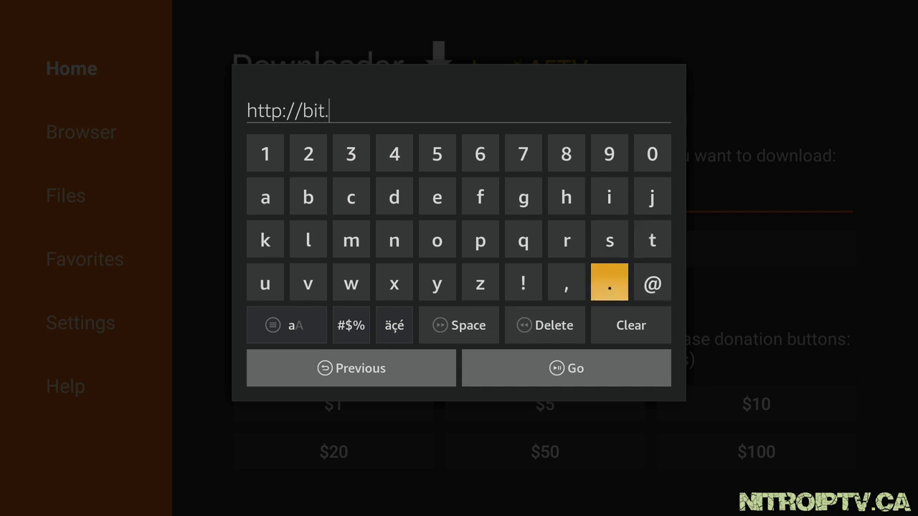
{"action": "key", "text": "Up"}
{"action": "key", "text": "Left"}
{"action": "key", "text": "Left"}
{"action": "key", "text": "Left"}
{"action": "key", "text": "Left"}
{"action": "key", "text": "Left"}
{"action": "key", "text": "Left"}
{"action": "key", "text": "Left"}
{"action": "key", "text": "Return"}
{"action": "key", "text": "Down"}
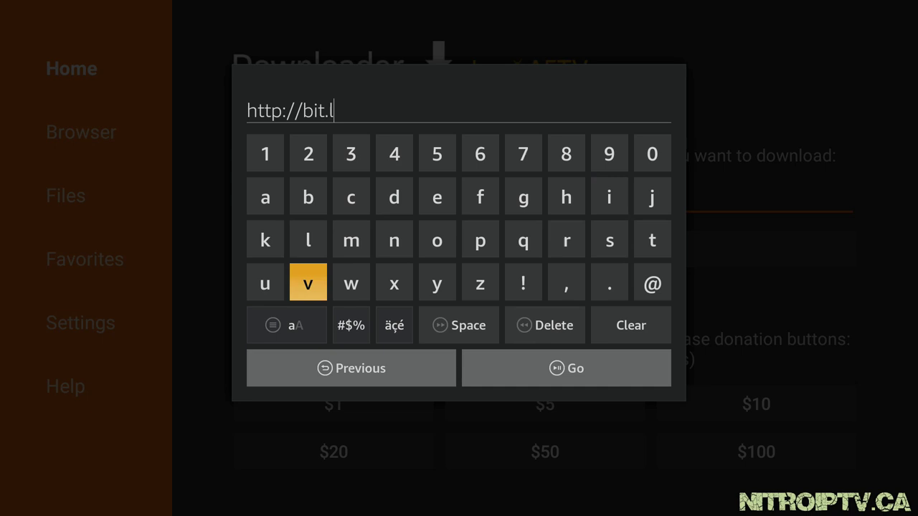
{"action": "key", "text": "Right"}
{"action": "key", "text": "Right"}
{"action": "key", "text": "Right"}
{"action": "key", "text": "Return"}
{"action": "key", "text": "Down"}
{"action": "key", "text": "Left"}
{"action": "key", "text": "Left"}
{"action": "key", "text": "Return"}
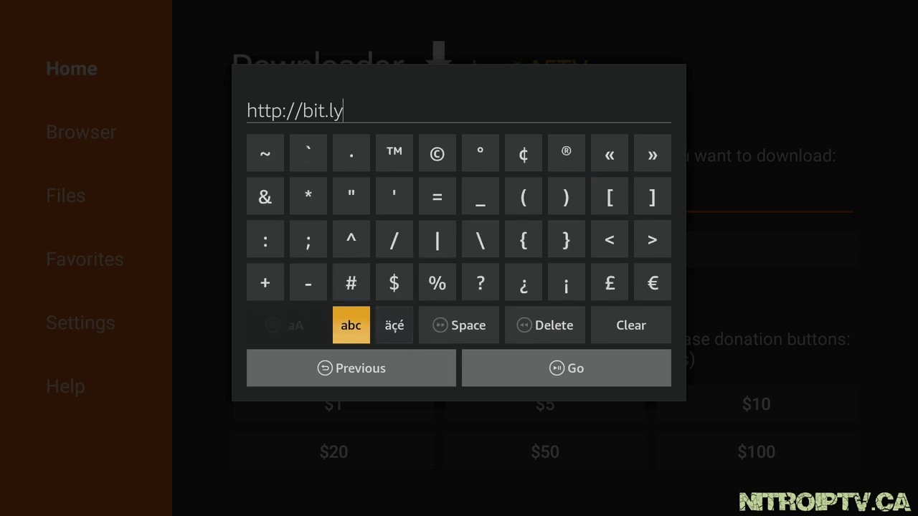
{"action": "key", "text": "Up"}
{"action": "key", "text": "Up"}
{"action": "key", "text": "Right"}
{"action": "key", "text": "Return"}
{"action": "key", "text": "Down"}
{"action": "key", "text": "Down"}
{"action": "key", "text": "Left"}
{"action": "key", "text": "Return"}
{"action": "key", "text": "Return"}
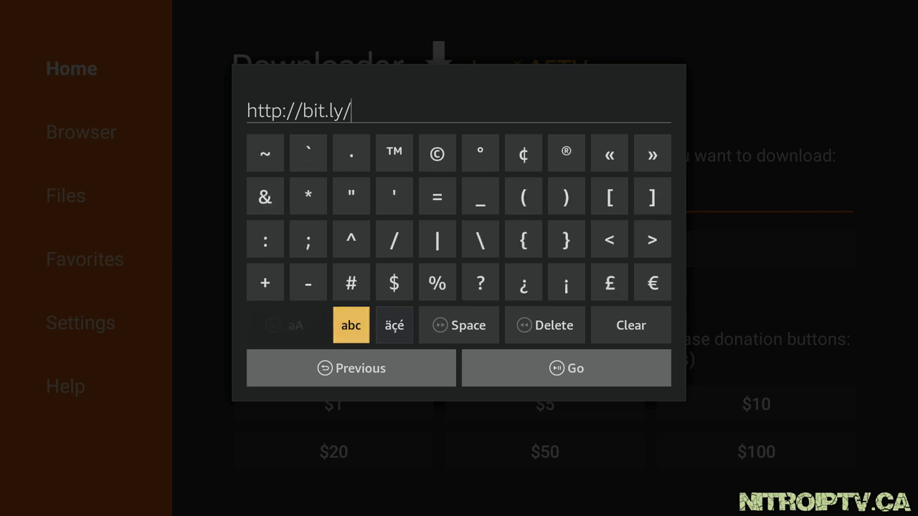
{"action": "key", "text": "Up"}
{"action": "key", "text": "Down"}
{"action": "key", "text": "Return"}
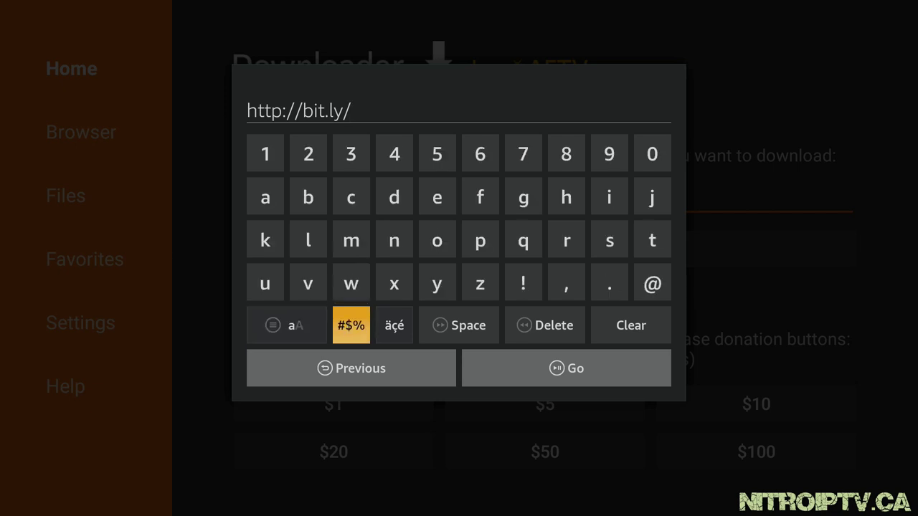
{"action": "key", "text": "Up"}
{"action": "key", "text": "Up"}
{"action": "key", "text": "Up"}
{"action": "key", "text": "Up"}
{"action": "key", "text": "Left"}
{"action": "key", "text": "Return"}
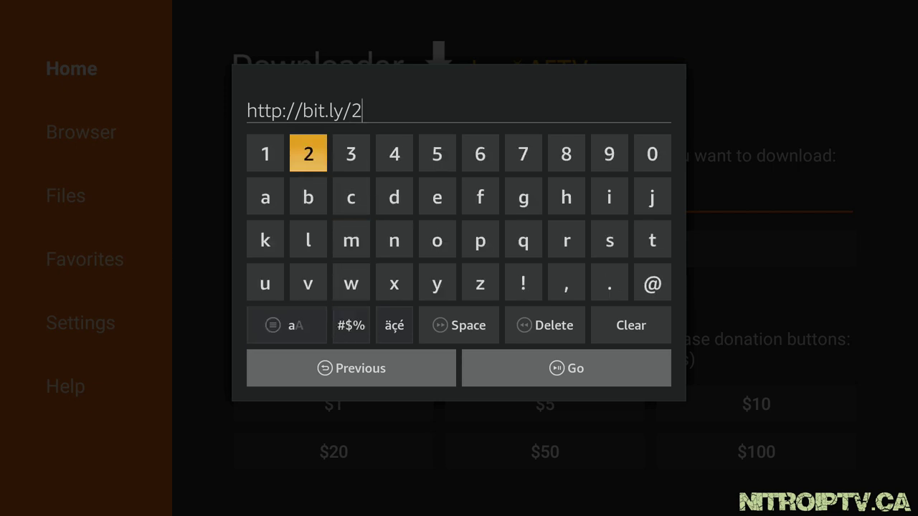
{"action": "key", "text": "Down"}
{"action": "key", "text": "Down"}
{"action": "key", "text": "Down"}
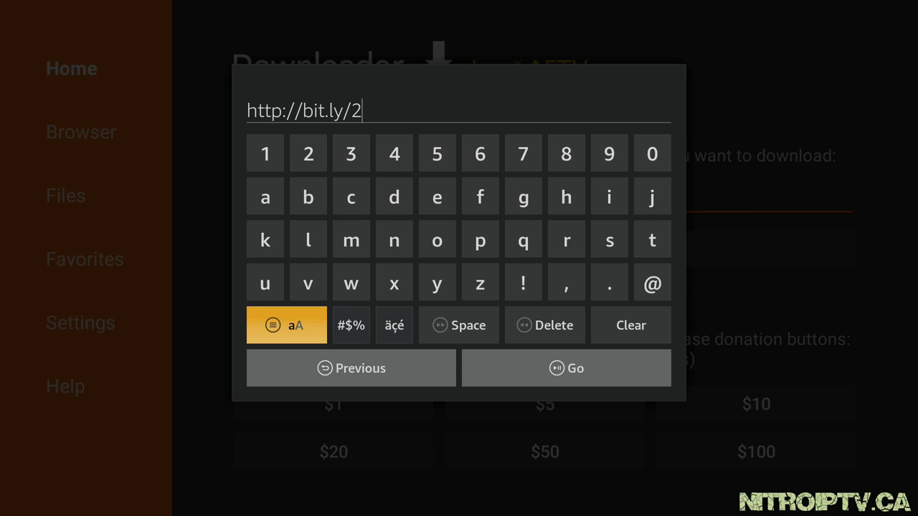
{"action": "key", "text": "Return"}
{"action": "key", "text": "Up"}
{"action": "key", "text": "Up"}
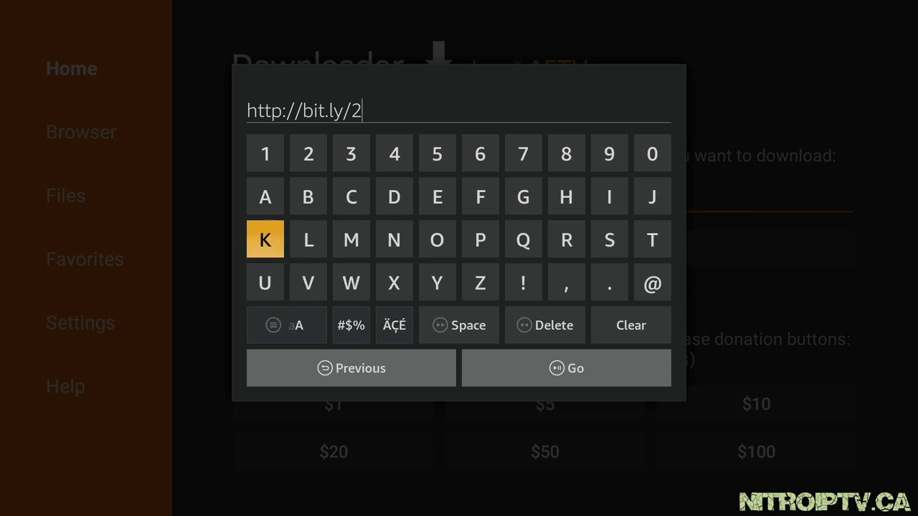
{"action": "key", "text": "Up"}
{"action": "key", "text": "Left"}
{"action": "key", "text": "Return"}
{"action": "key", "text": "Right"}
{"action": "key", "text": "Right"}
{"action": "key", "text": "Right"}
{"action": "key", "text": "Right"}
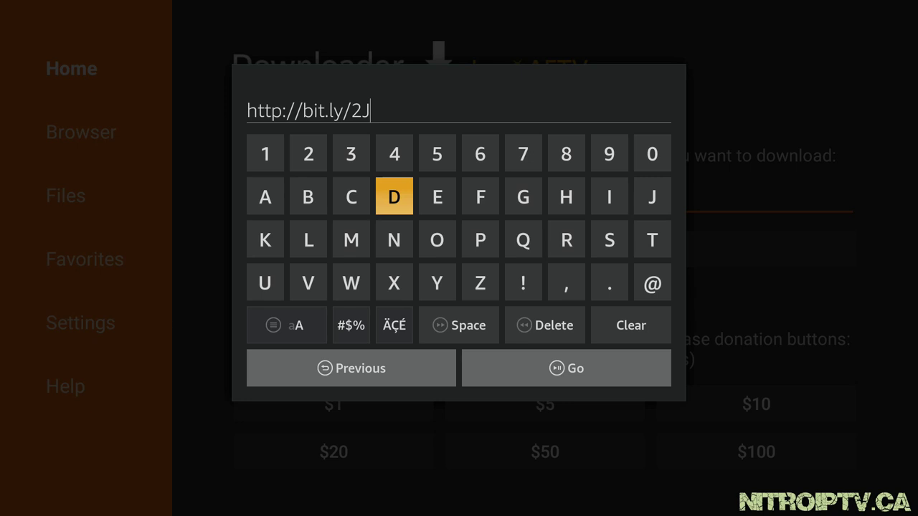
{"action": "key", "text": "Down"}
{"action": "key", "text": "Down"}
{"action": "key", "text": "Return"}
{"action": "key", "text": "Down"}
{"action": "key", "text": "Left"}
{"action": "key", "text": "Left"}
{"action": "key", "text": "Return"}
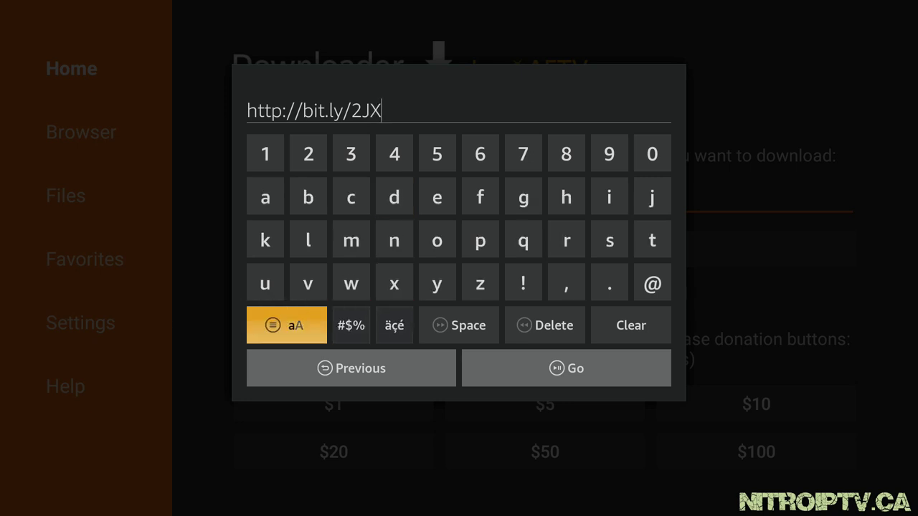
{"action": "key", "text": "Up"}
{"action": "key", "text": "Up"}
{"action": "key", "text": "Left"}
{"action": "key", "text": "Left"}
{"action": "key", "text": "Left"}
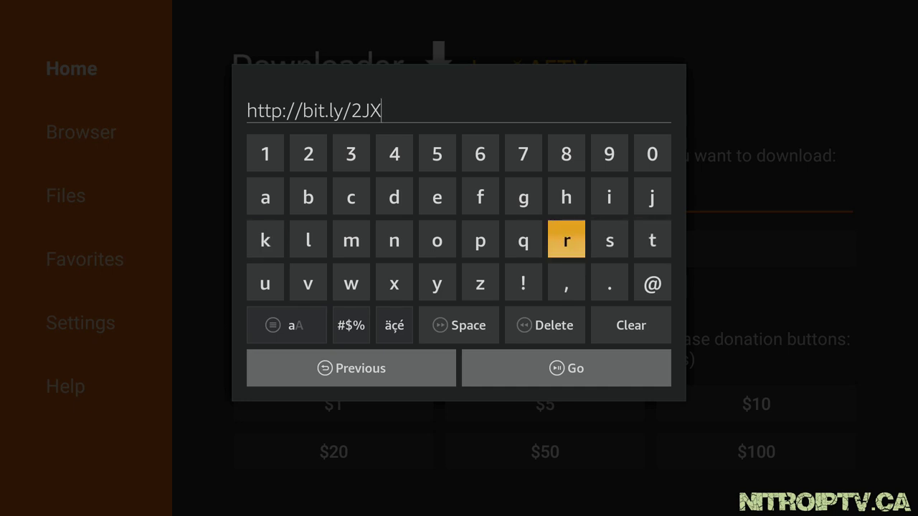
{"action": "key", "text": "Return"}
{"action": "key", "text": "Down"}
{"action": "key", "text": "Down"}
{"action": "key", "text": "Left"}
{"action": "key", "text": "Left"}
{"action": "key", "text": "Left"}
{"action": "key", "text": "Left"}
{"action": "key", "text": "Return"}
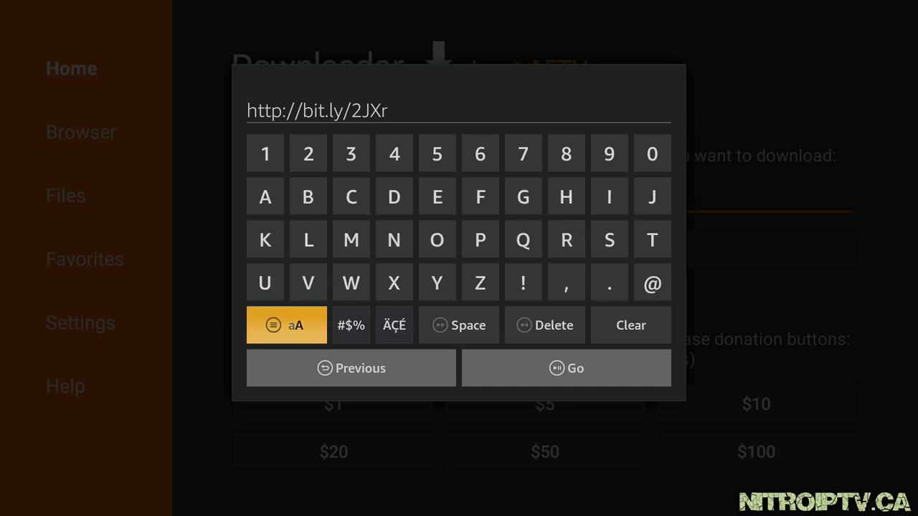
{"action": "key", "text": "Up"}
{"action": "key", "text": "Right"}
{"action": "key", "text": "Return"}
{"action": "key", "text": "Down"}
{"action": "key", "text": "Return"}
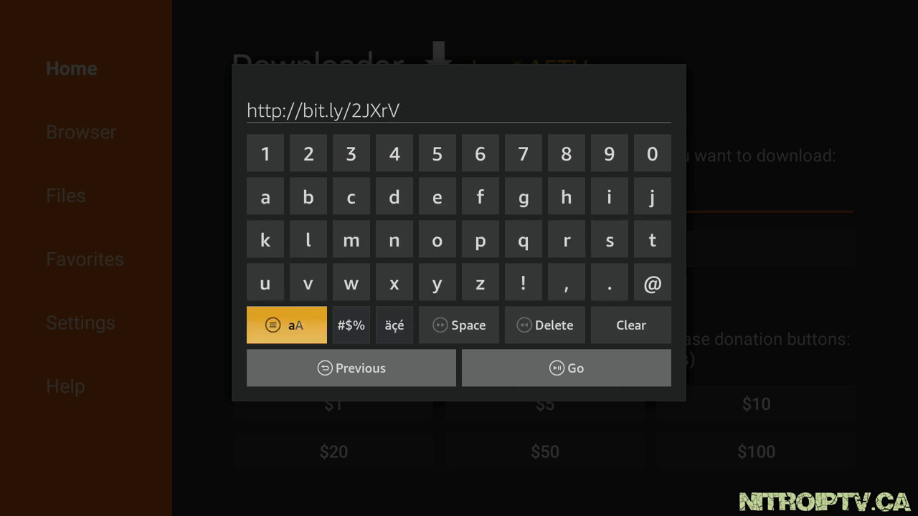
{"action": "key", "text": "Up"}
{"action": "key", "text": "Right"}
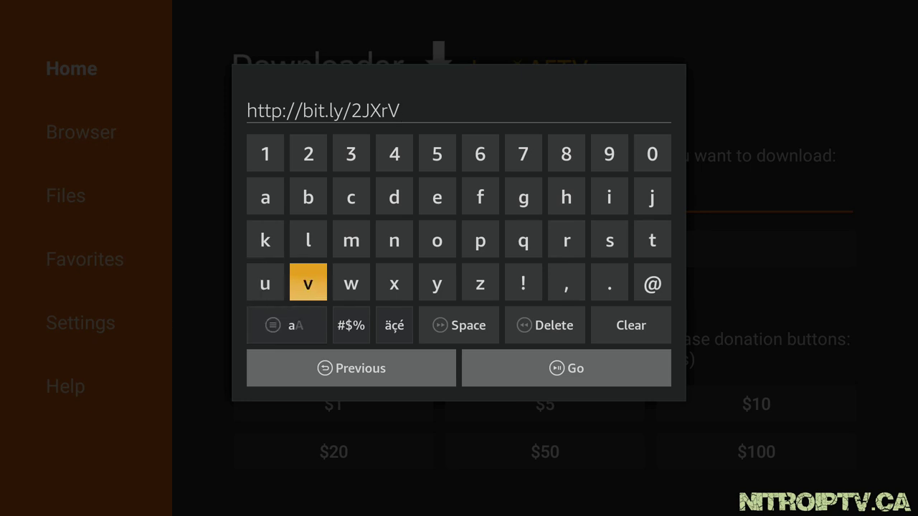
{"action": "key", "text": "Right"}
{"action": "key", "text": "Return"}
{"action": "key", "text": "Up"}
{"action": "key", "text": "Up"}
{"action": "key", "text": "Right"}
{"action": "key", "text": "Right"}
{"action": "key", "text": "Return"}
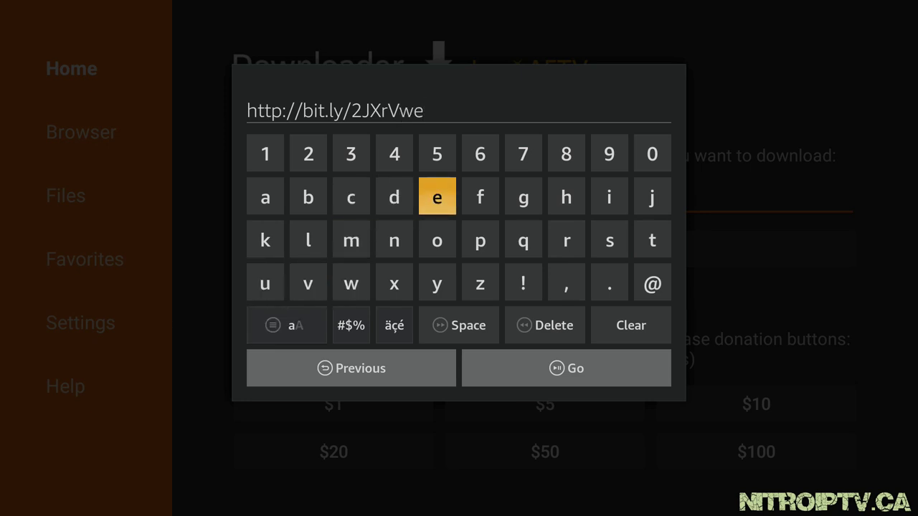
Submit the completed bit.ly URL to load its download page.
{"action": "key", "text": "Down"}
{"action": "key", "text": "Down"}
{"action": "key", "text": "Down"}
{"action": "key", "text": "Right"}
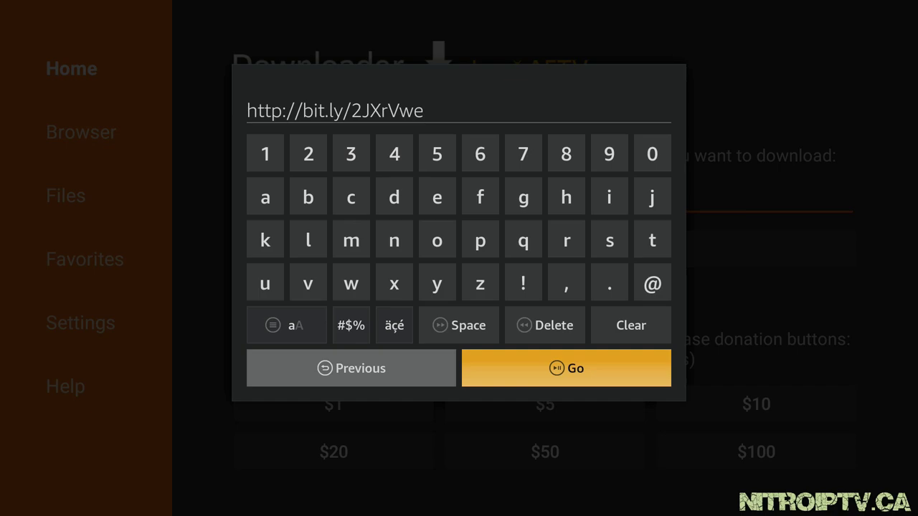
{"action": "key", "text": "Return"}
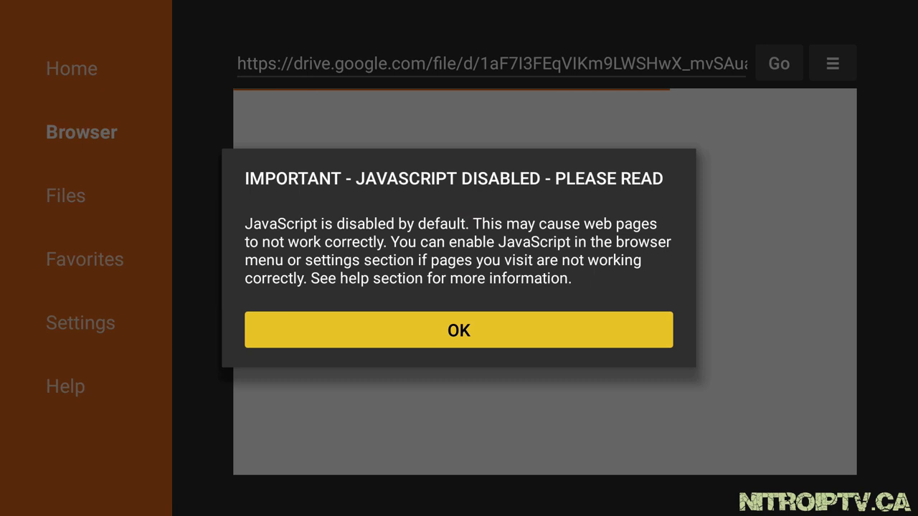
Dismiss the JavaScript notice and download NitroTV Pro(1.1)_to_publish_V1.apk from the Google Drive page.
{"action": "key", "text": "Return"}
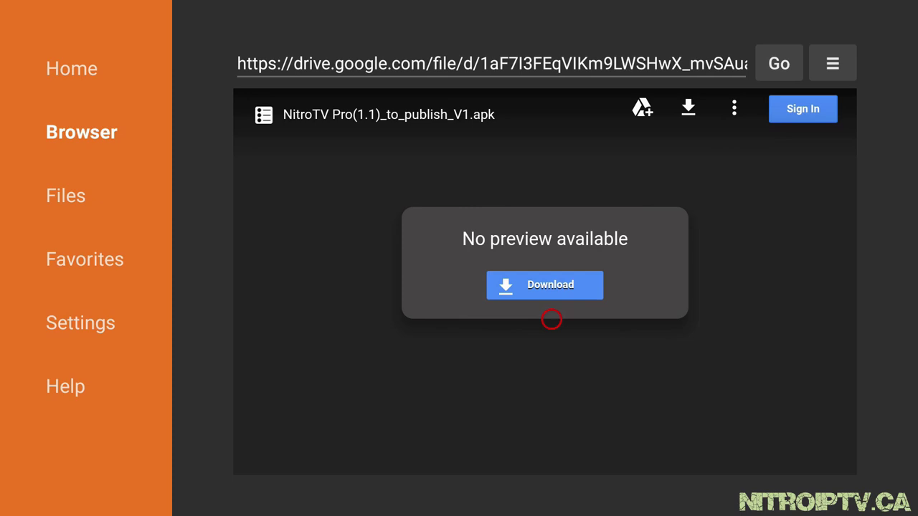
{"action": "left_click", "coordinate": [551, 294]}
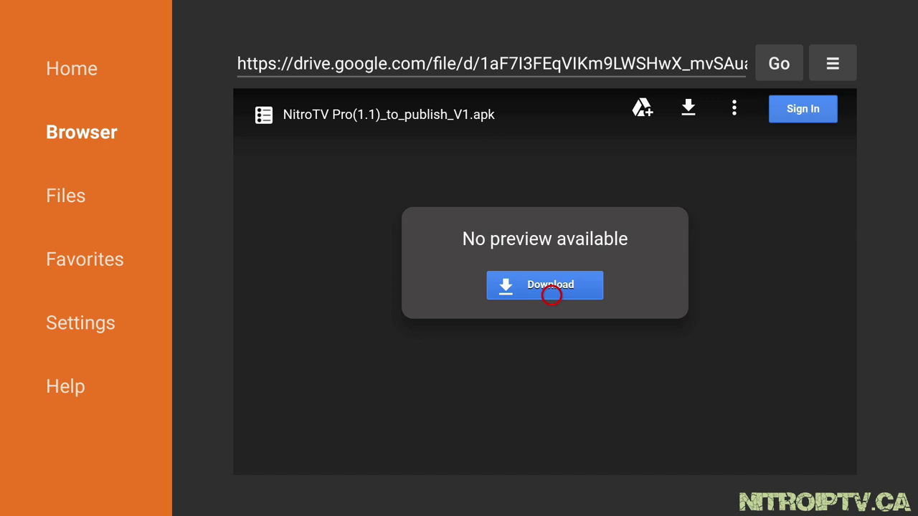
{"action": "left_click", "coordinate": [551, 294]}
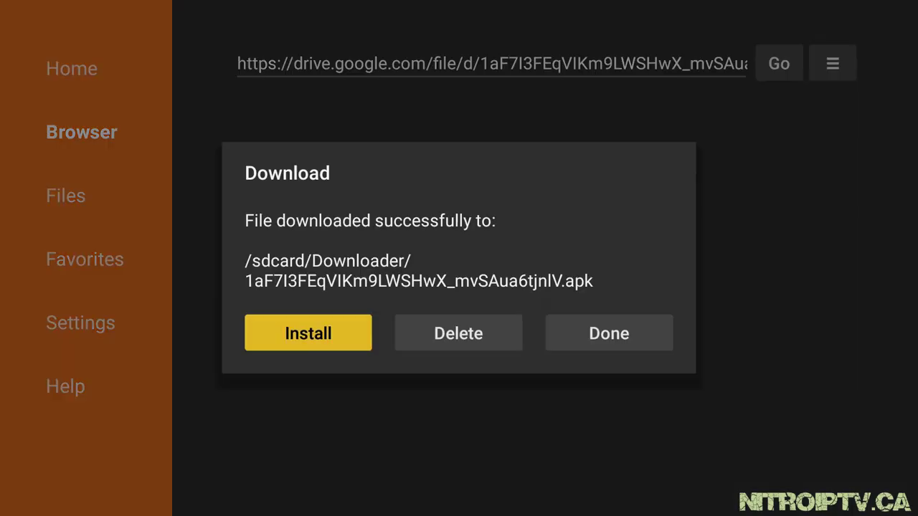
Delete the downloaded APK file from /sdcard/Downloader/ and confirm the deletion.
{"action": "key", "text": "Right"}
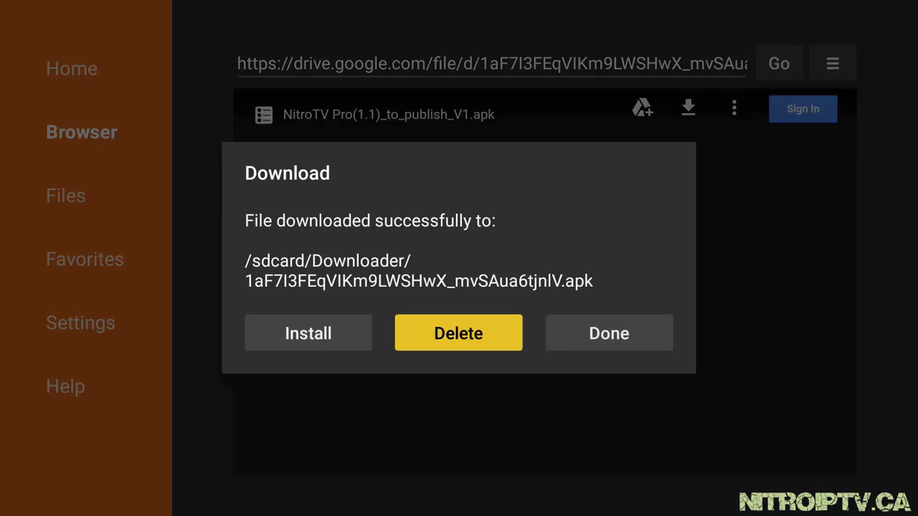
{"action": "key", "text": "Return"}
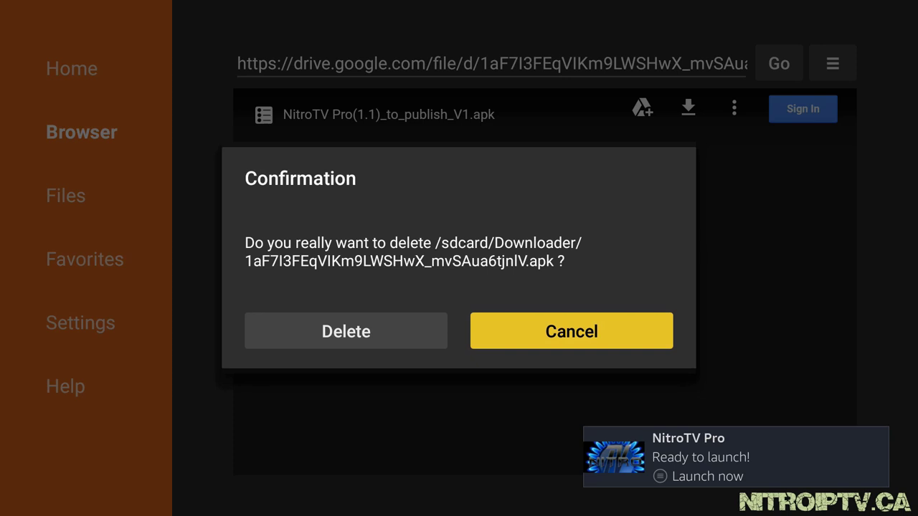
{"action": "key", "text": "Left"}
{"action": "key", "text": "Return"}
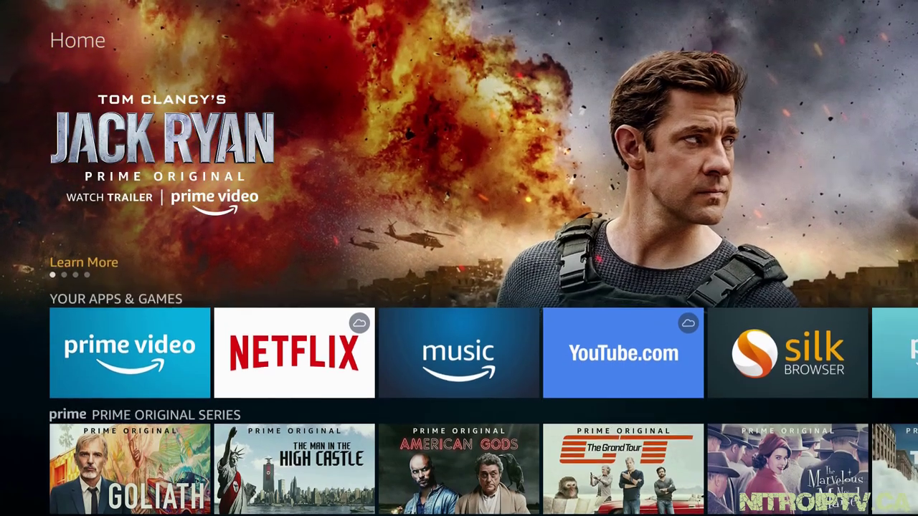
Find NitroTV Pro in the Your Apps & Games row of the Fire TV home screen and open it.
{"action": "key", "text": "Down"}
{"action": "key", "text": "Right"}
{"action": "key", "text": "Right"}
{"action": "key", "text": "Right"}
{"action": "key", "text": "Right"}
{"action": "key", "text": "Right"}
{"action": "key", "text": "Right"}
{"action": "key", "text": "Right"}
{"action": "key", "text": "Right"}
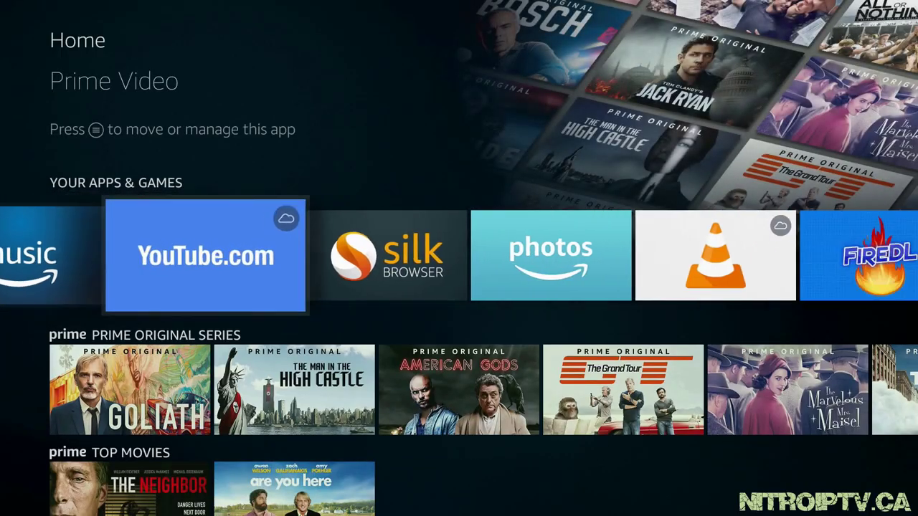
{"action": "key", "text": "Right"}
{"action": "key", "text": "Right"}
{"action": "key", "text": "Right"}
{"action": "key", "text": "Right"}
{"action": "key", "text": "Right"}
{"action": "key", "text": "Right"}
{"action": "key", "text": "Right"}
{"action": "key", "text": "Right"}
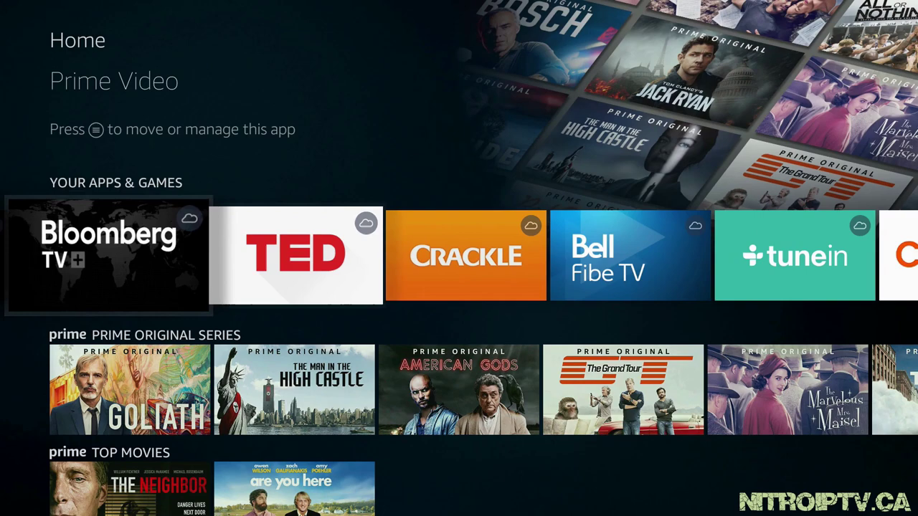
{"action": "key", "text": "Right"}
{"action": "key", "text": "Right"}
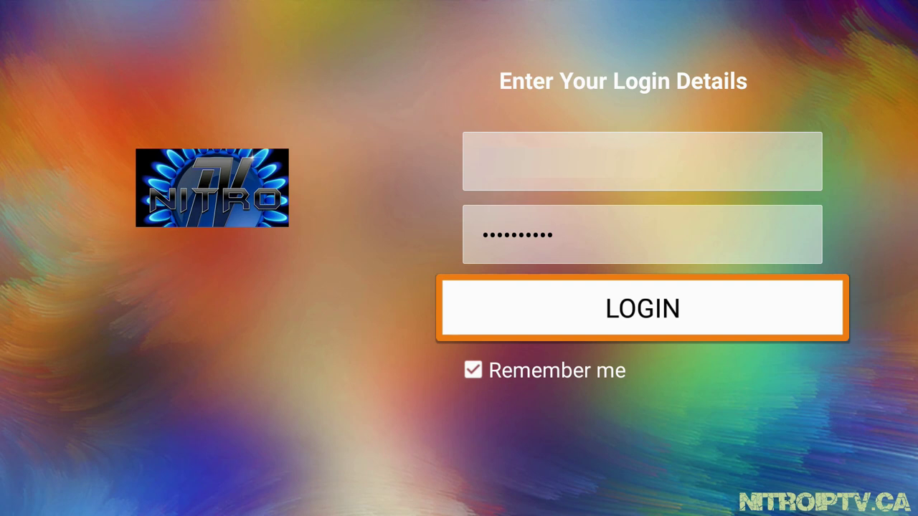
Log in to NitroTV Pro with the filled-in account details and Remember me enabled.
{"action": "key", "text": "Return"}
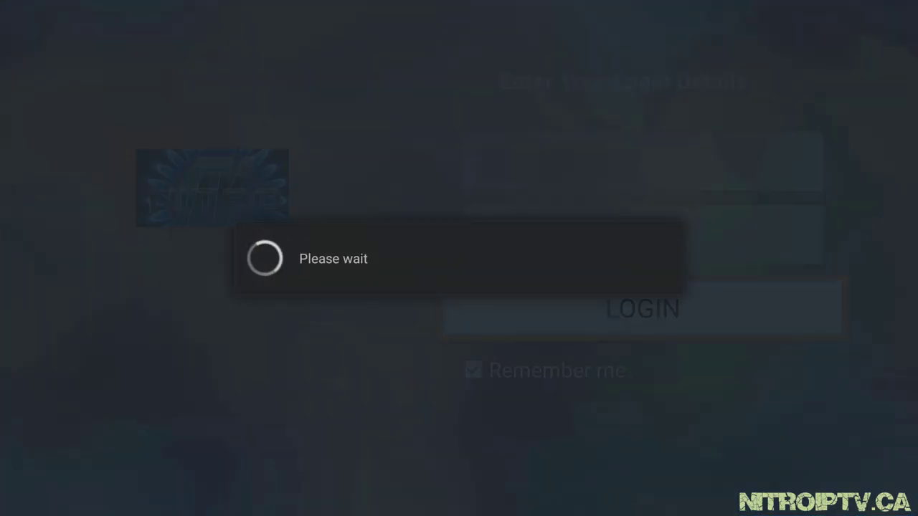